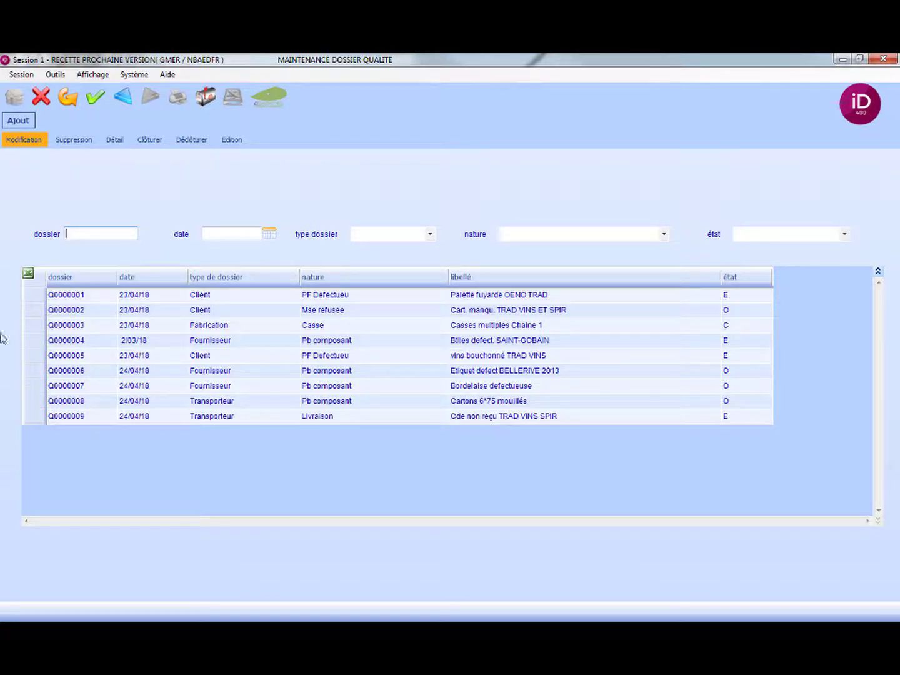
Create a new quality file with the label "Bouteille couleuse atlantis" and the short name "atlantis"
left_click(13, 125)
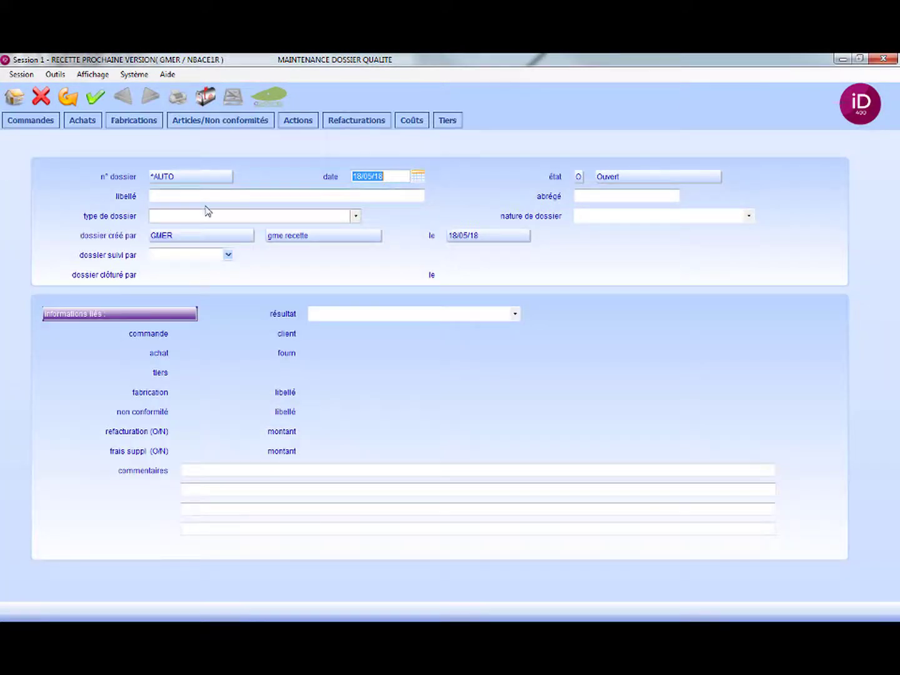
left_click(205, 196)
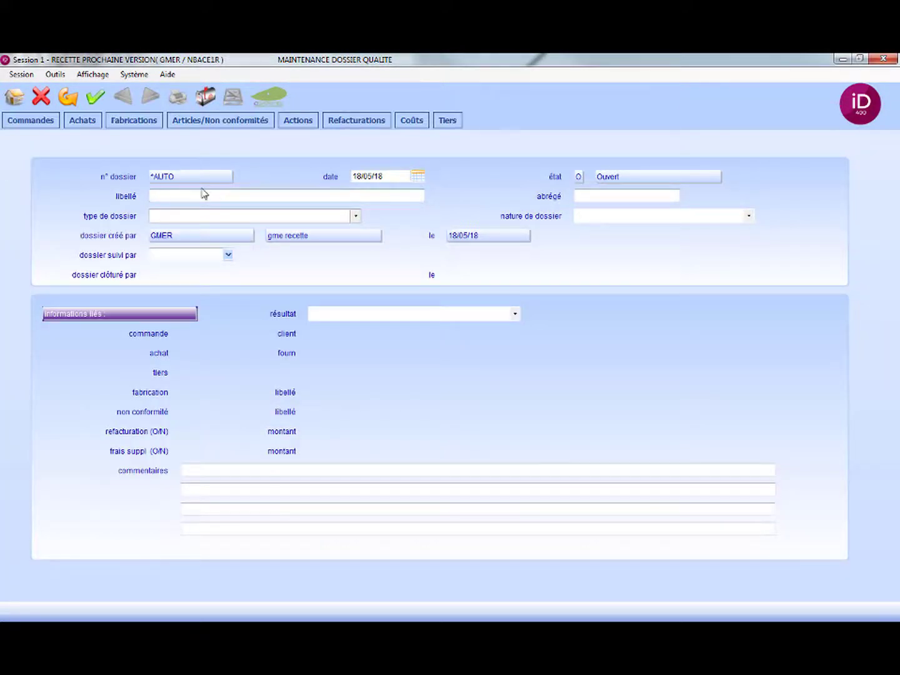
type("Bouteille couleur atlantis")
key("Tab")
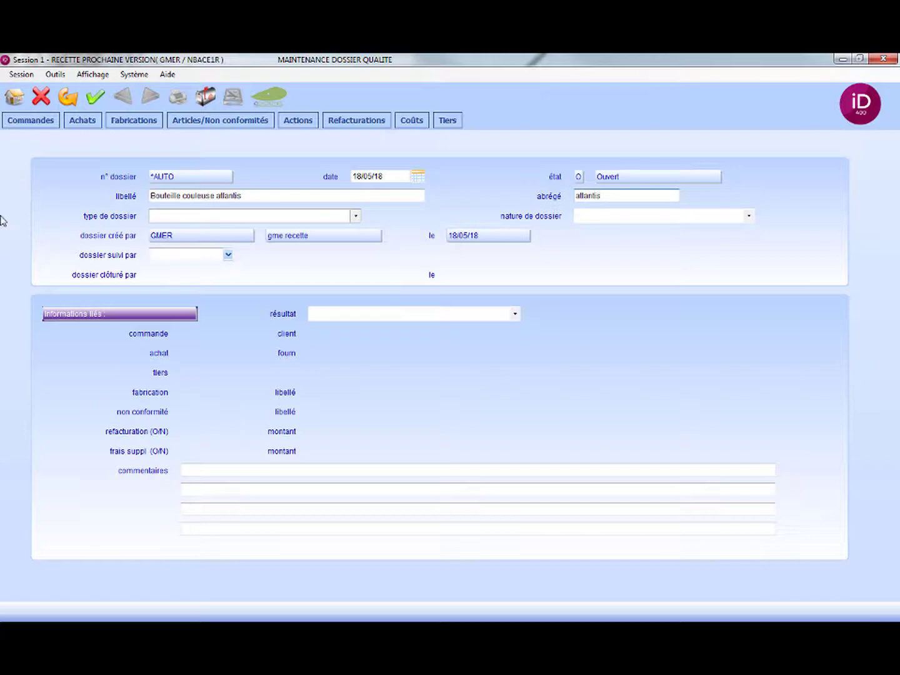
Set the file type to Client (CLI) and the file nature to PF Defectueux (DEFE)
left_click(176, 216)
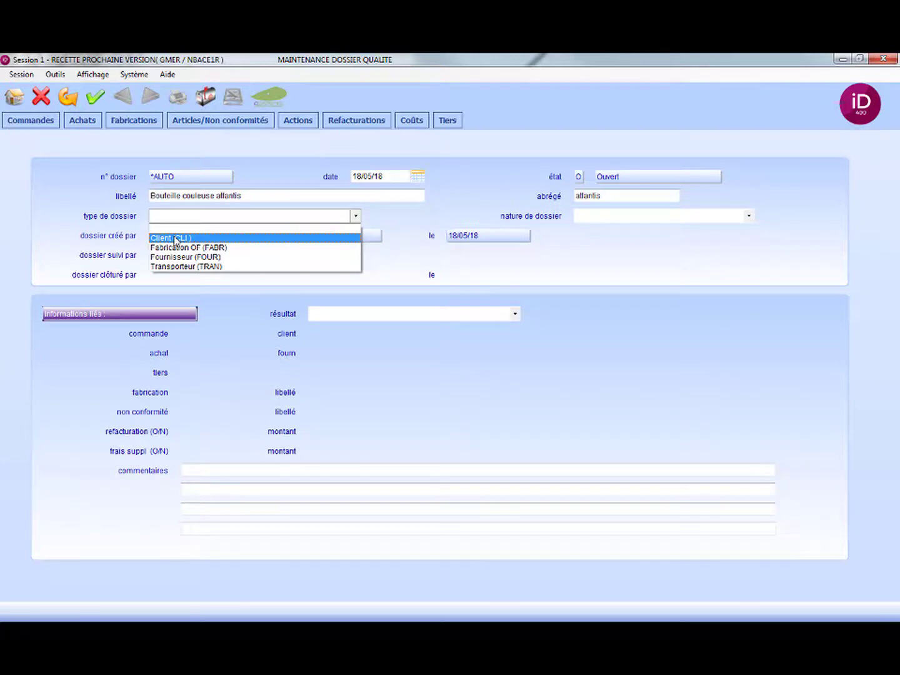
left_click(175, 238)
left_click(608, 220)
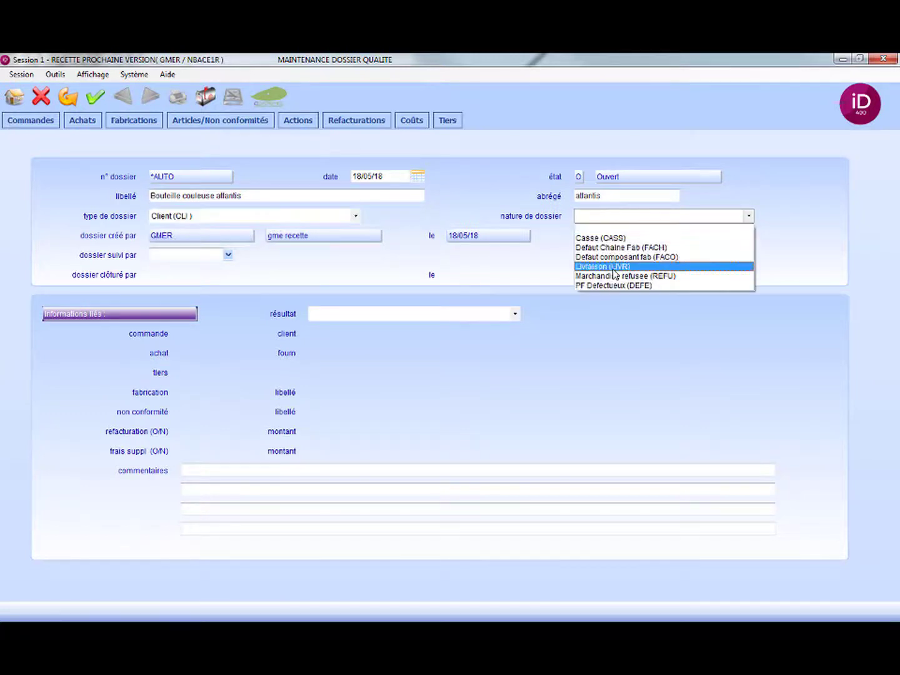
left_click(610, 286)
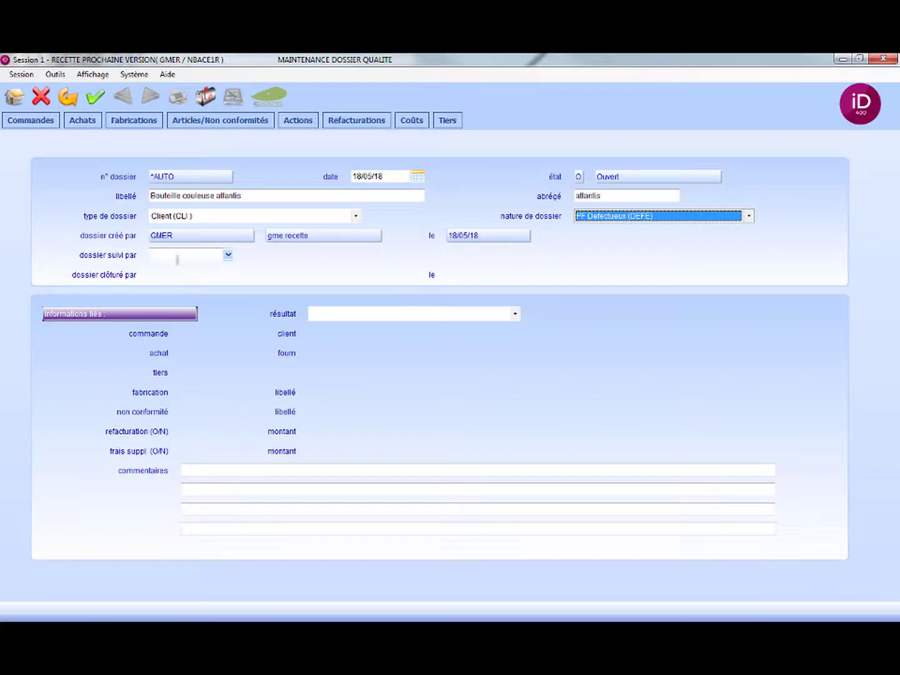
Assign user GMER2 to follow up the quality file and save it with confirmation
left_click(166, 254)
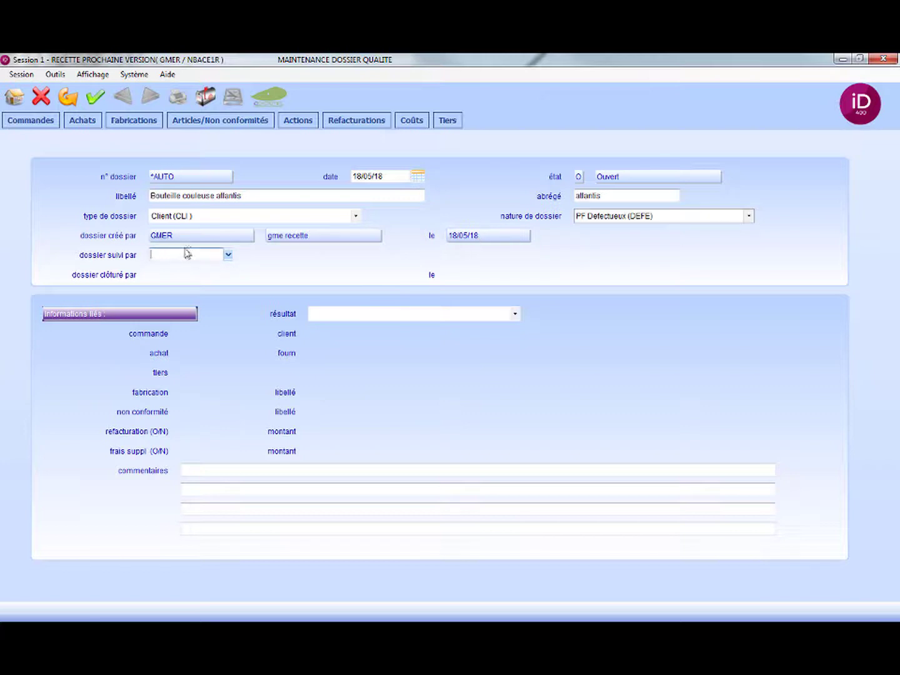
left_click(228, 256)
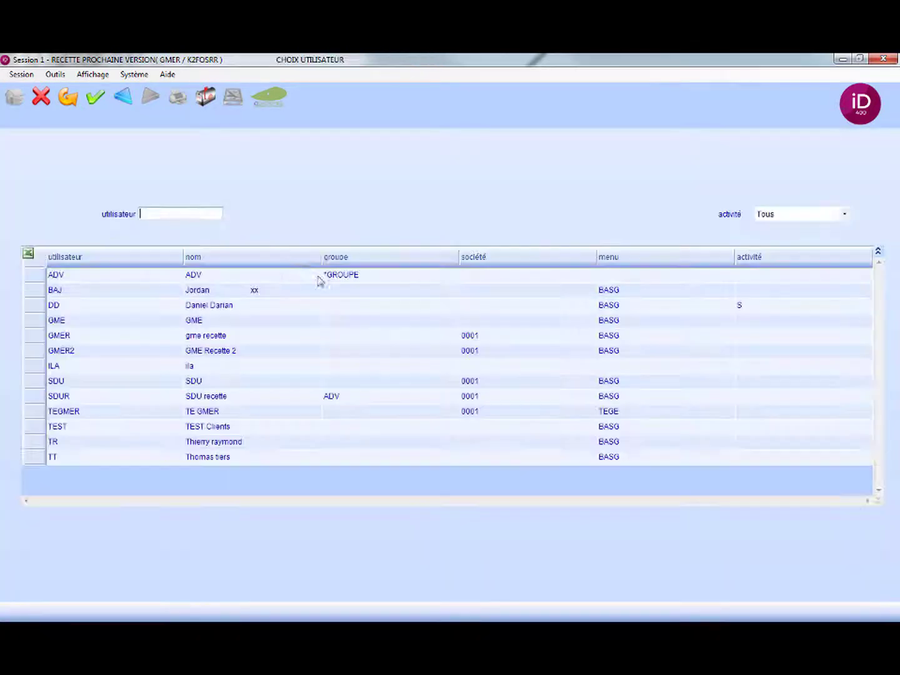
left_click(35, 355)
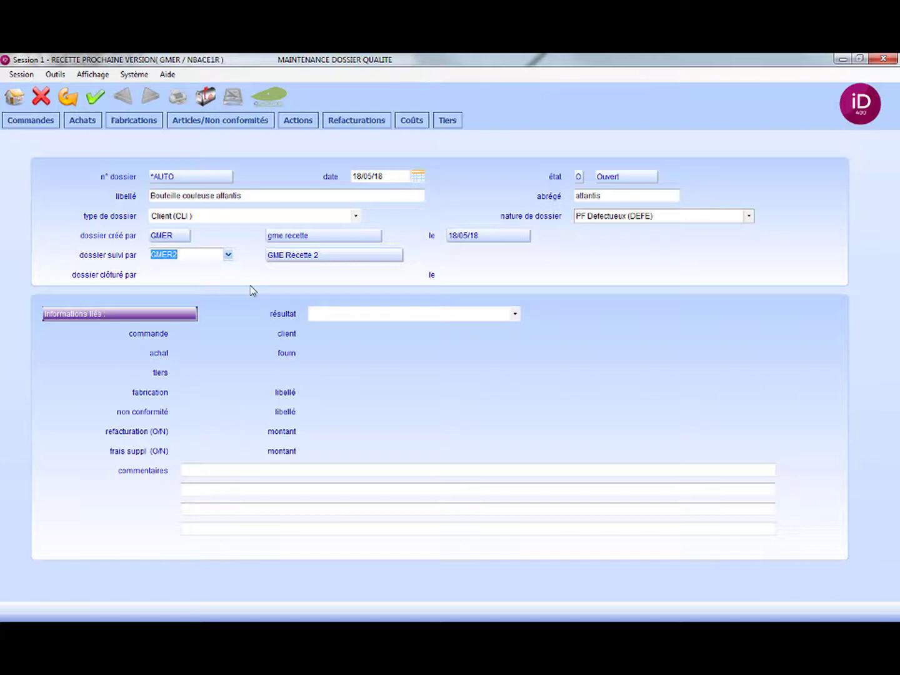
left_click(95, 95)
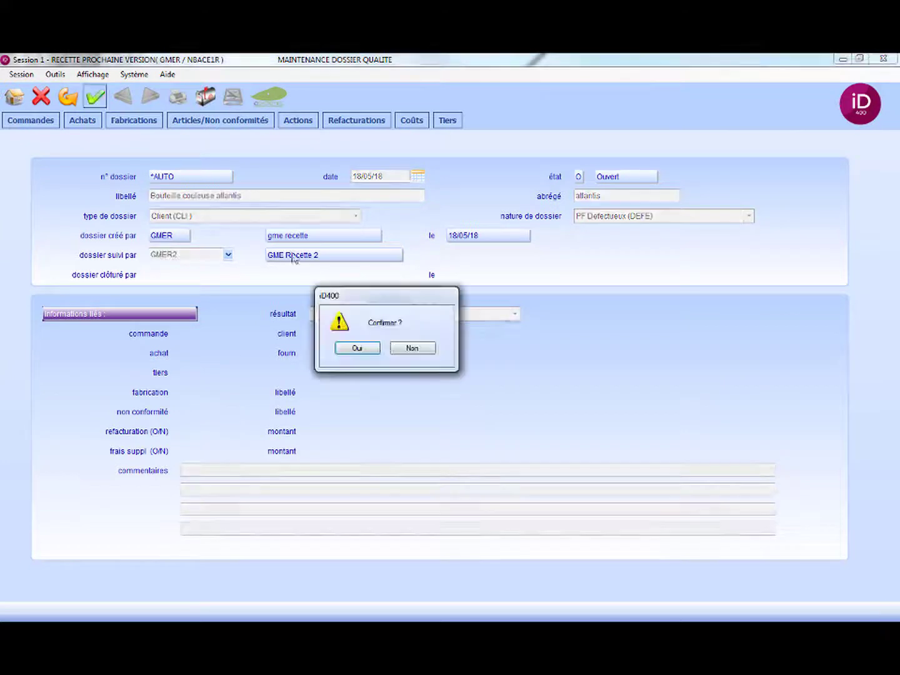
left_click(357, 348)
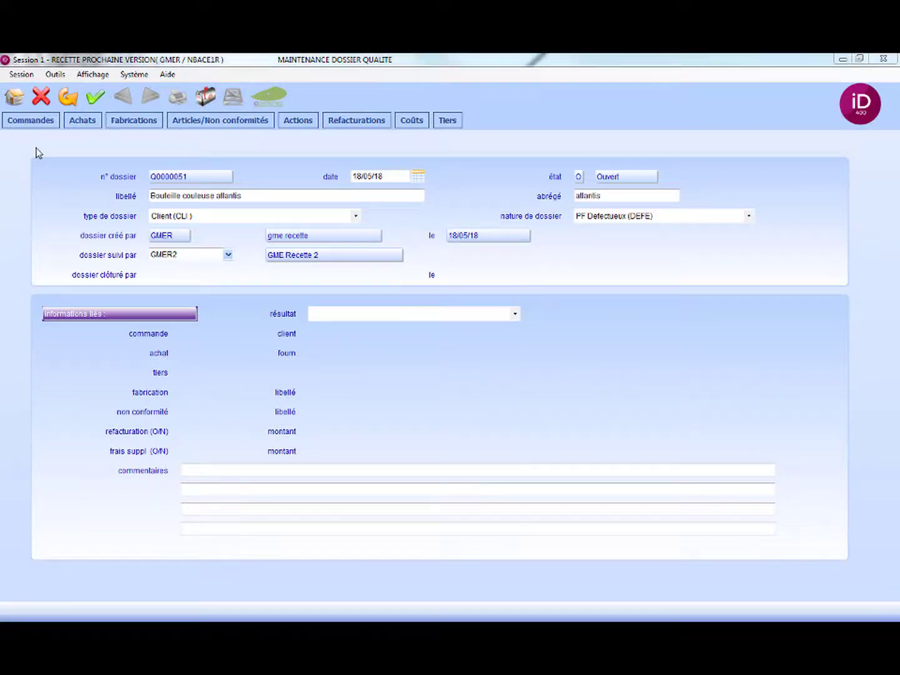
Link the first listed OENO TRADITION customer order, dated 17/05/18, to the quality file and return to the file
left_click(34, 125)
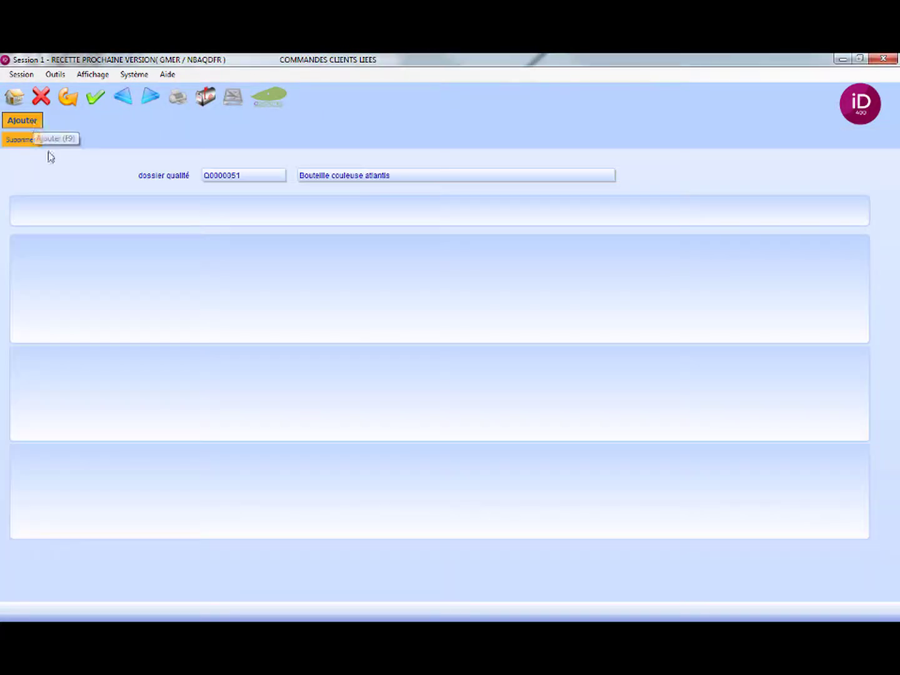
left_click(28, 124)
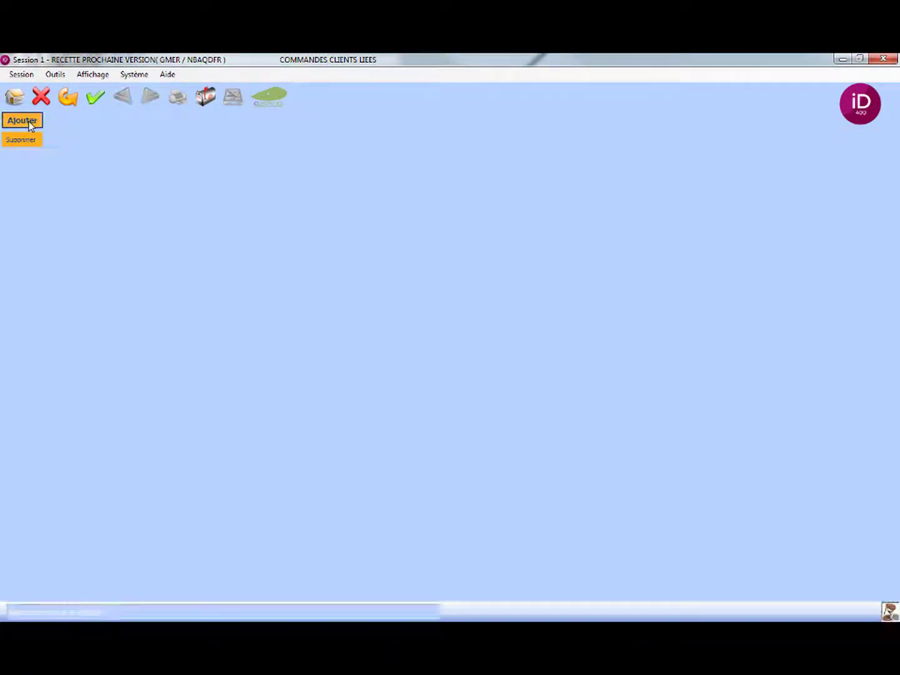
type("5")
key("Tab")
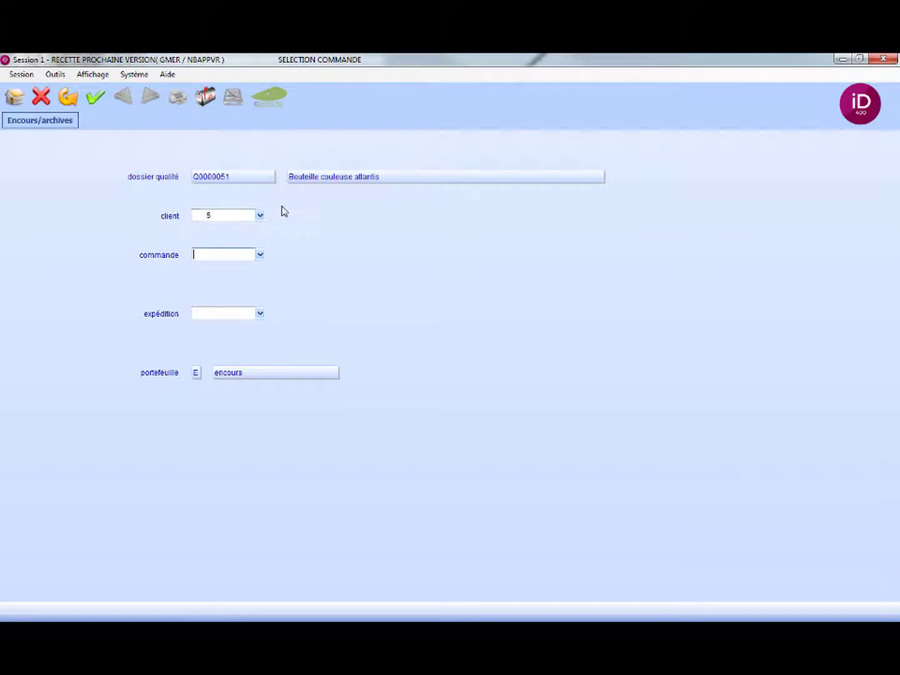
double_click(221, 252)
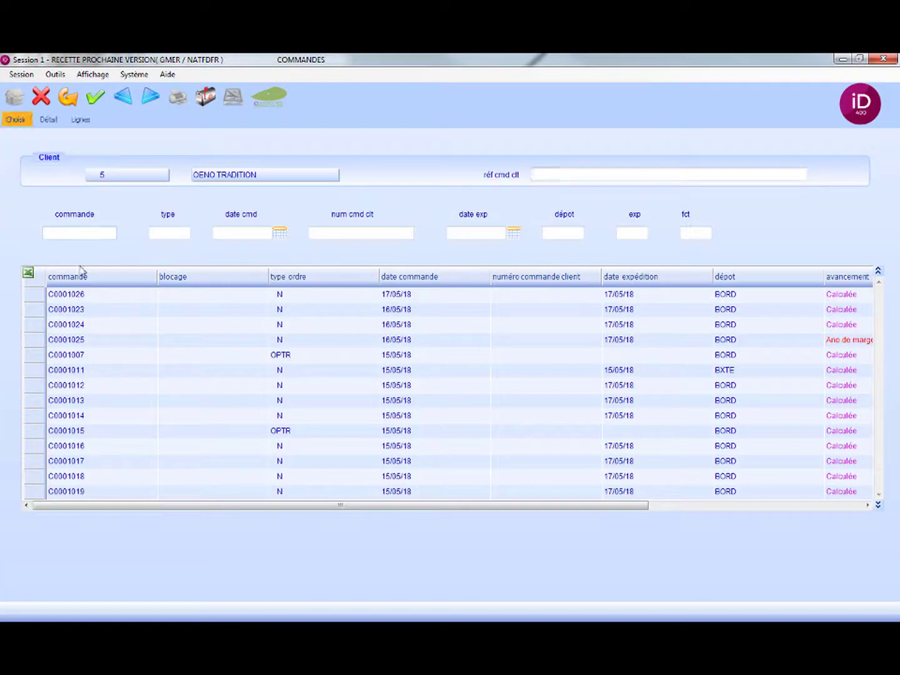
double_click(35, 295)
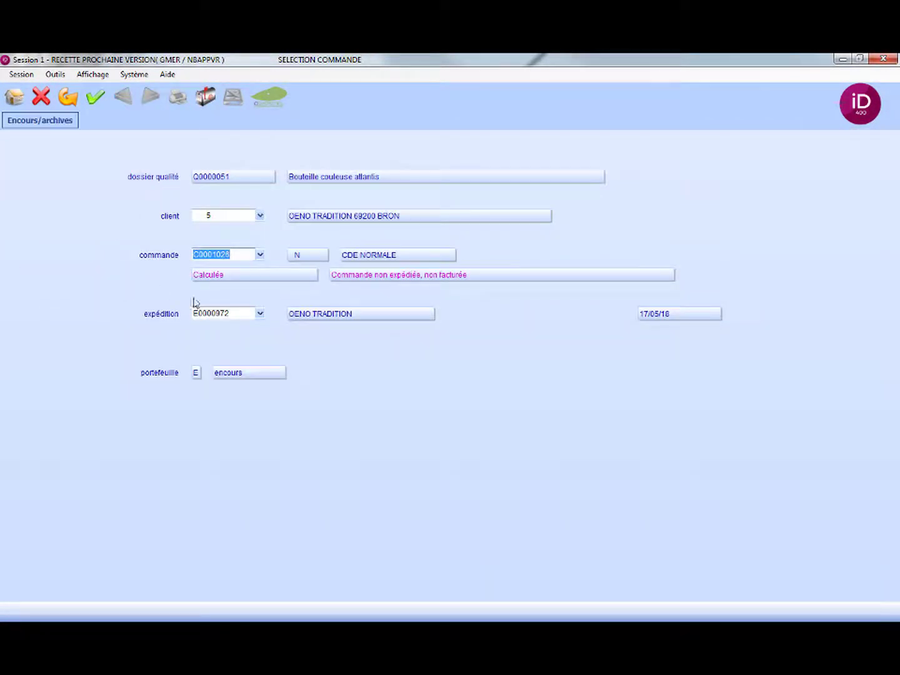
left_click(95, 97)
left_click(356, 346)
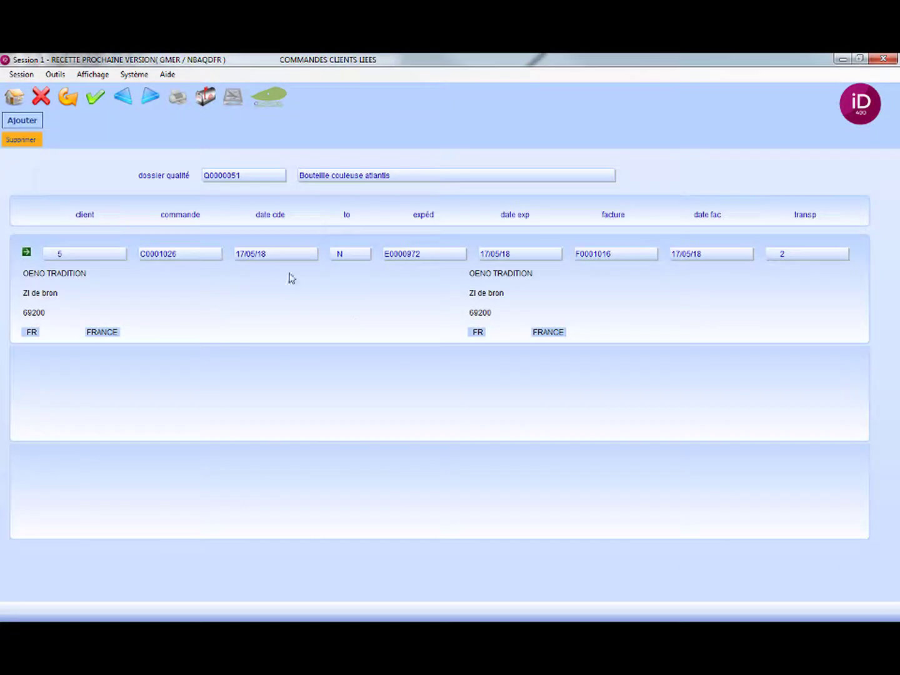
left_click(31, 122)
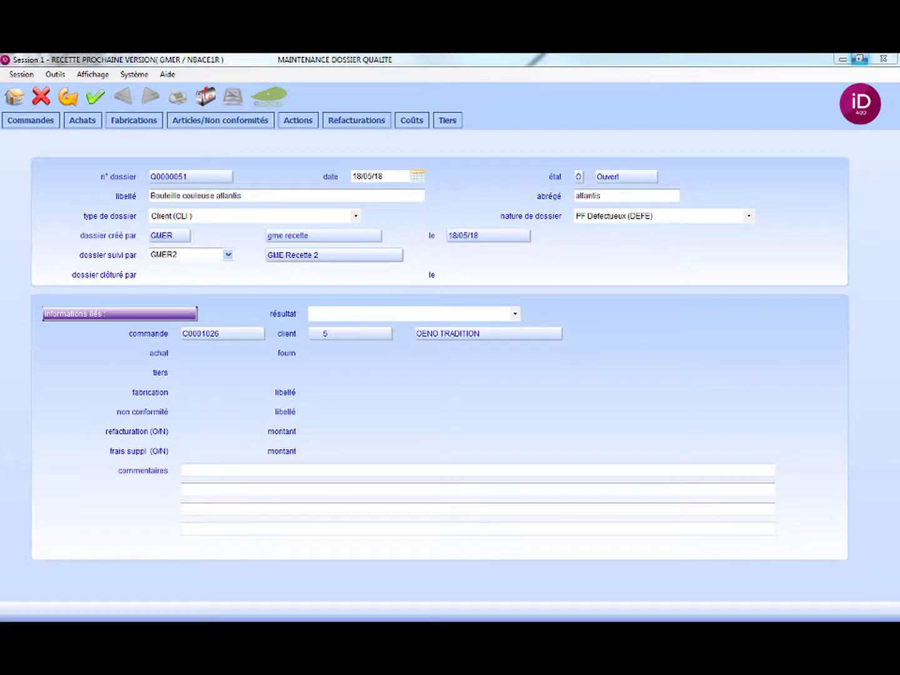
Add article 2 without a lot to the file's articles and non-conformities, confirm it, and return to the file
left_click(201, 125)
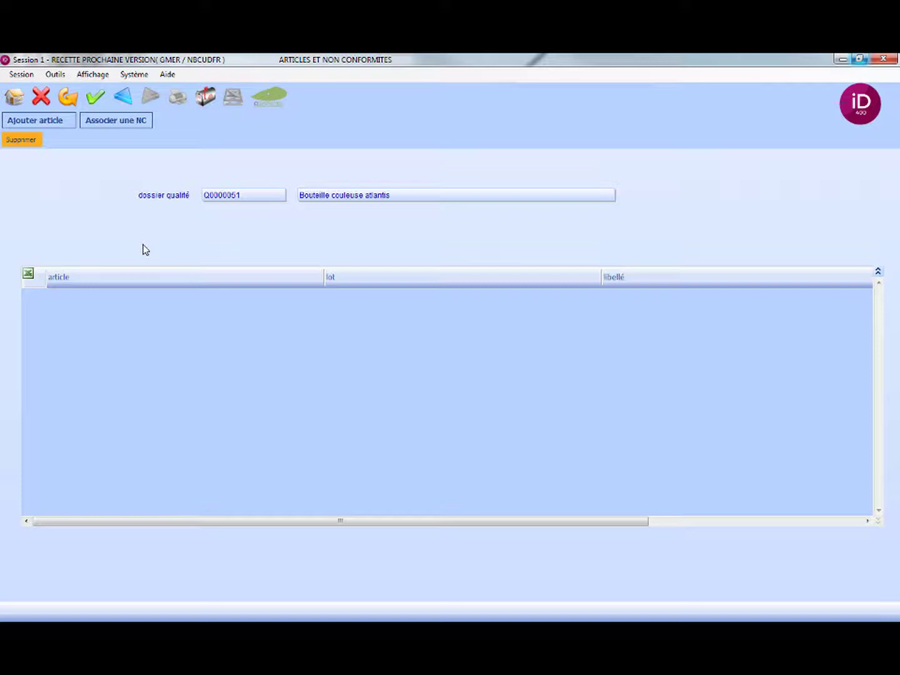
left_click(12, 122)
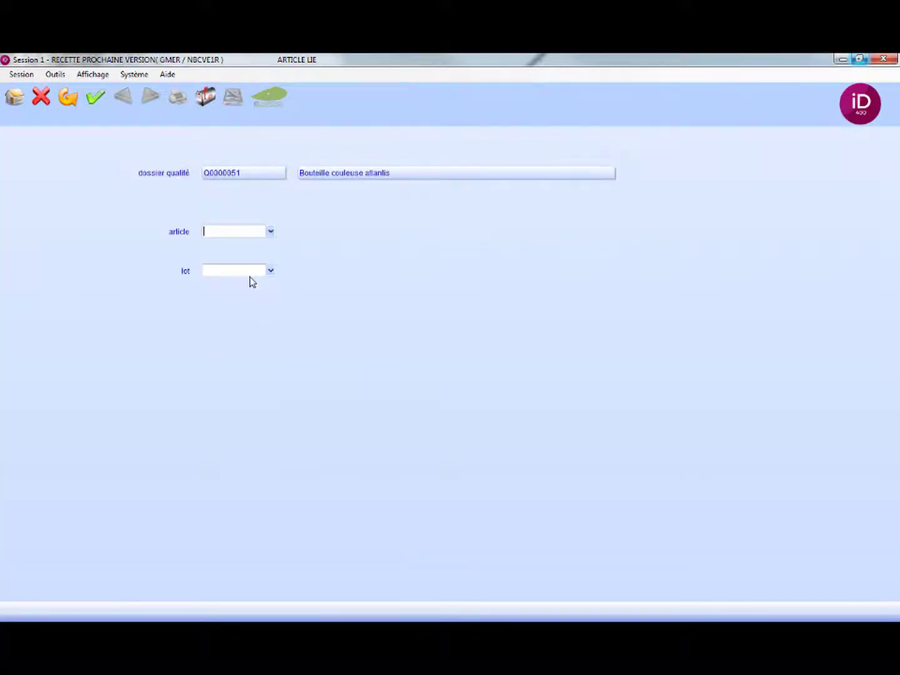
left_click(228, 234)
type("2")
key("Tab")
key("Return")
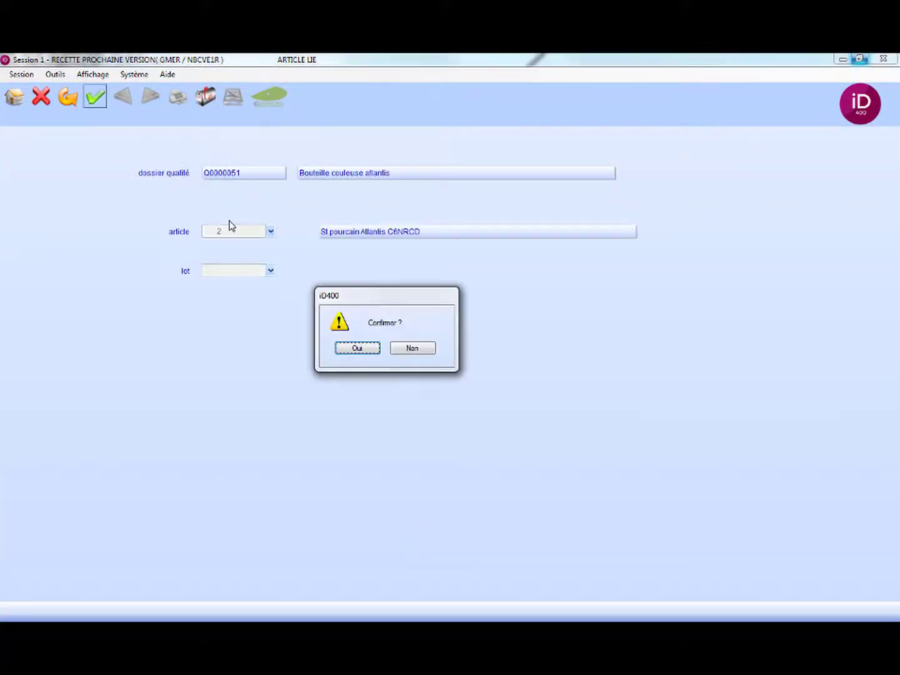
left_click(373, 351)
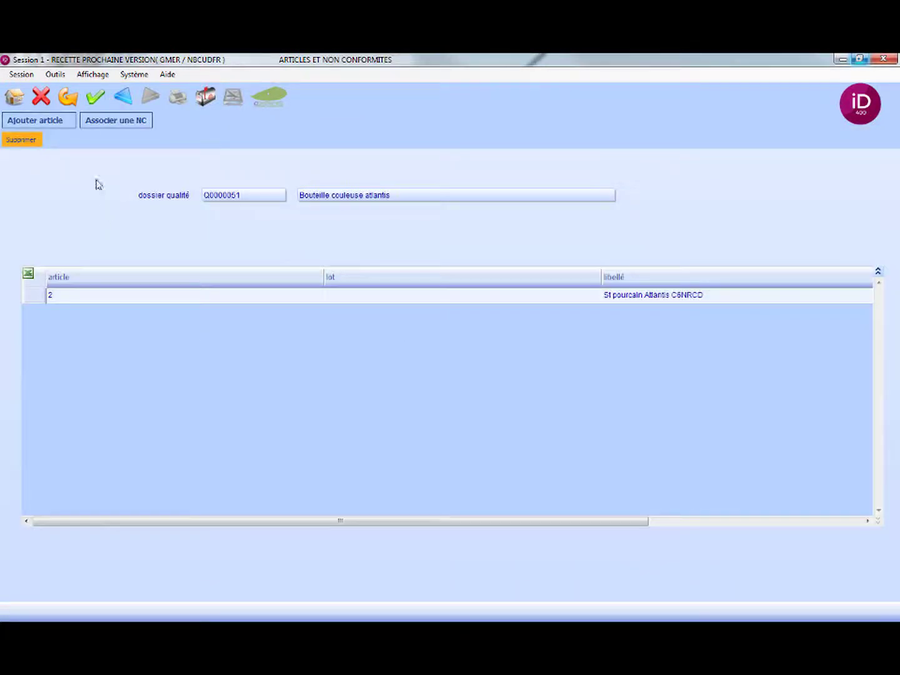
left_click(42, 96)
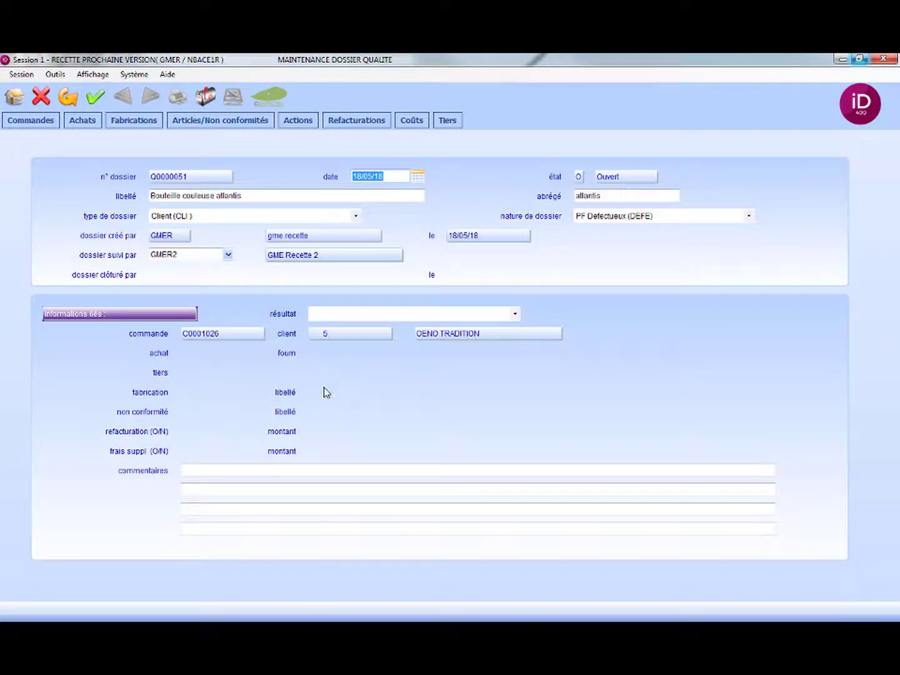
Add a linked action to the quality file with the action type Controle (CONT)
left_click(298, 122)
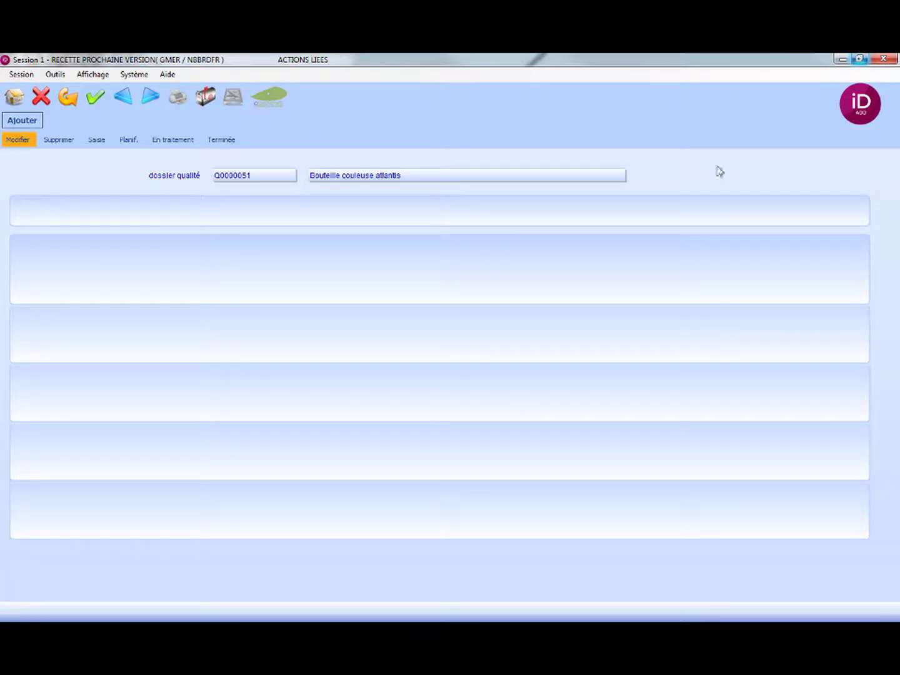
left_click(22, 123)
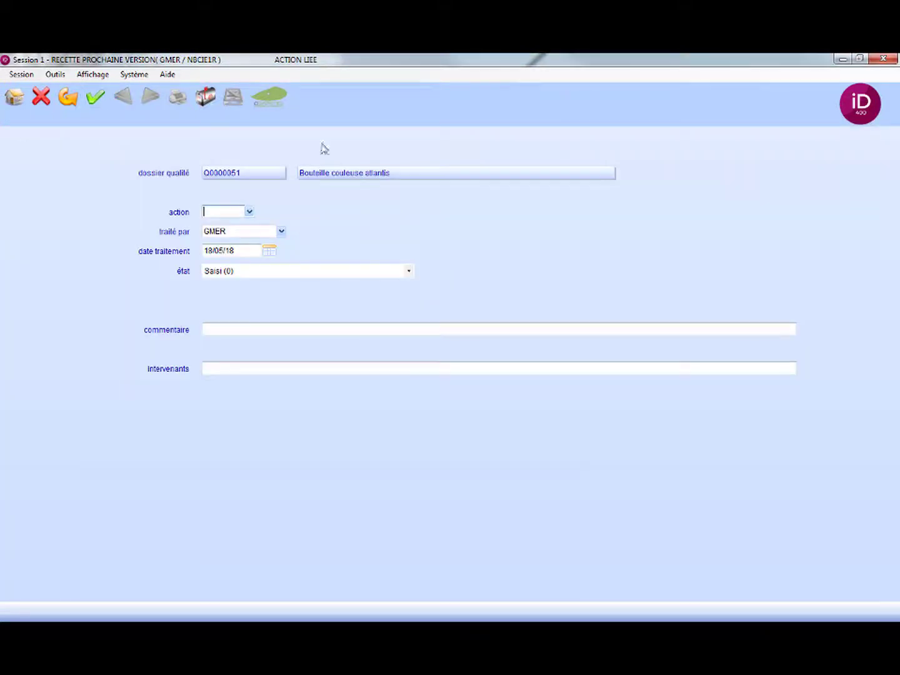
left_click(248, 213)
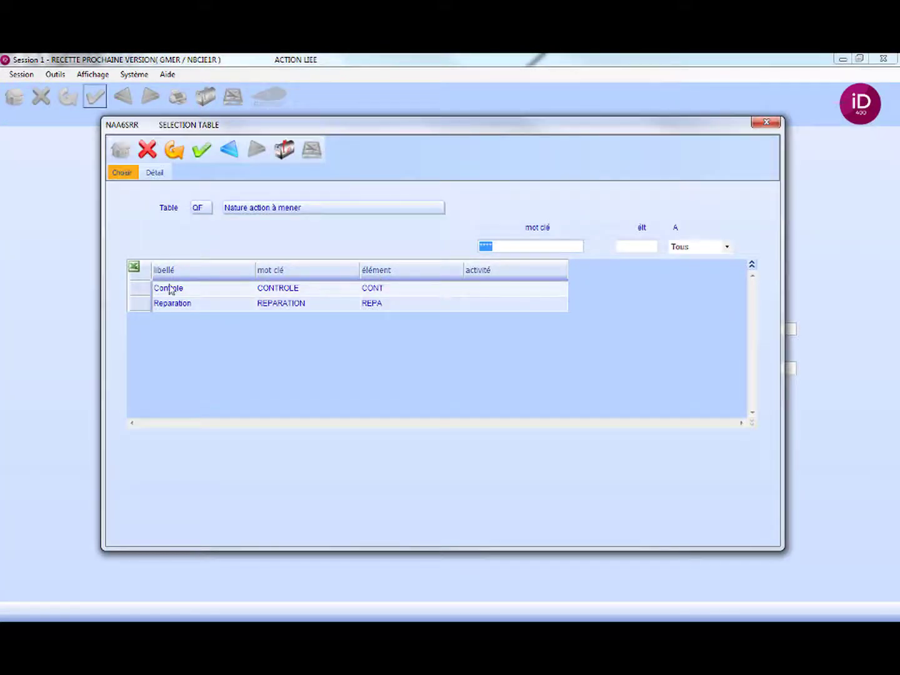
double_click(144, 288)
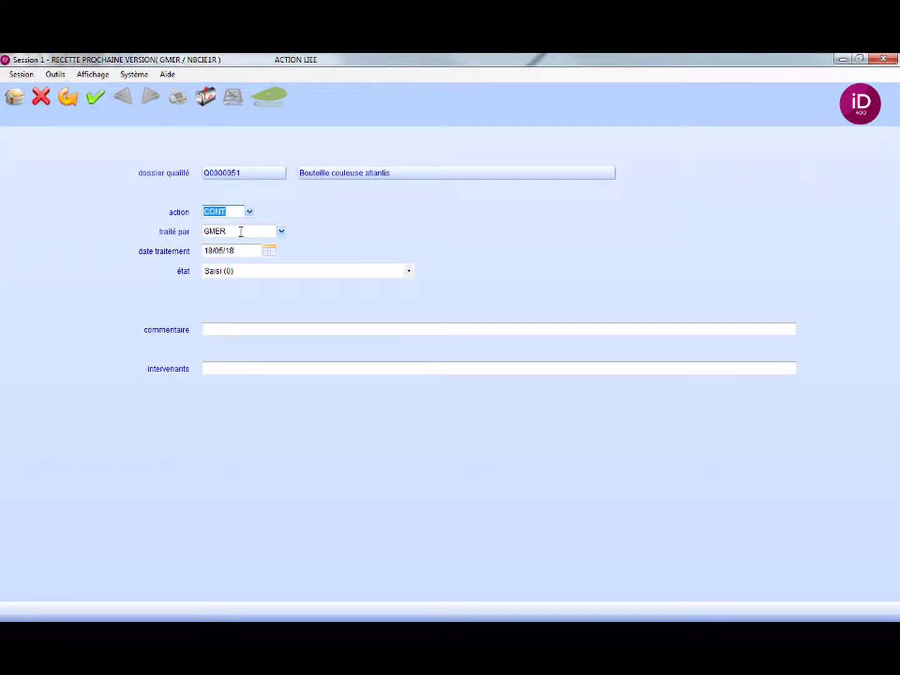
Set user GMER2 as the person handling the linked action, declining to save the form yet
left_click(235, 231)
left_click(282, 232)
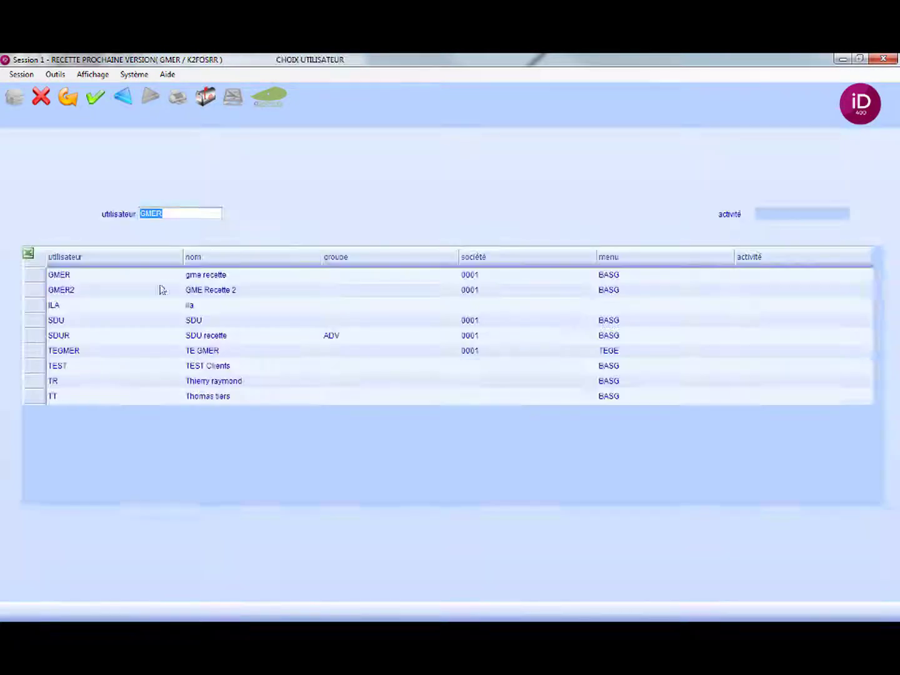
left_click(34, 290)
key("Return")
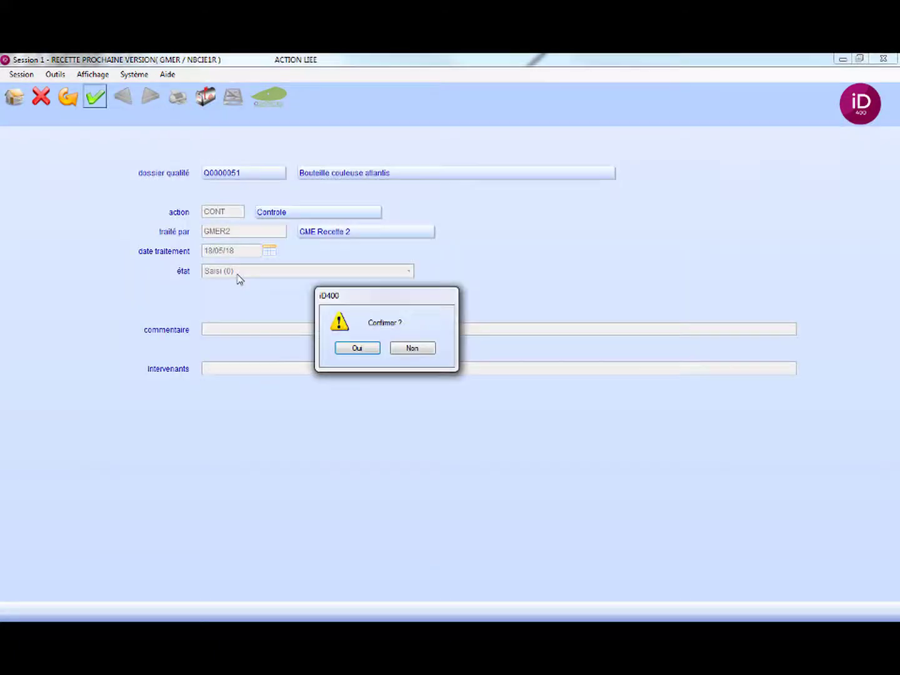
left_click(433, 348)
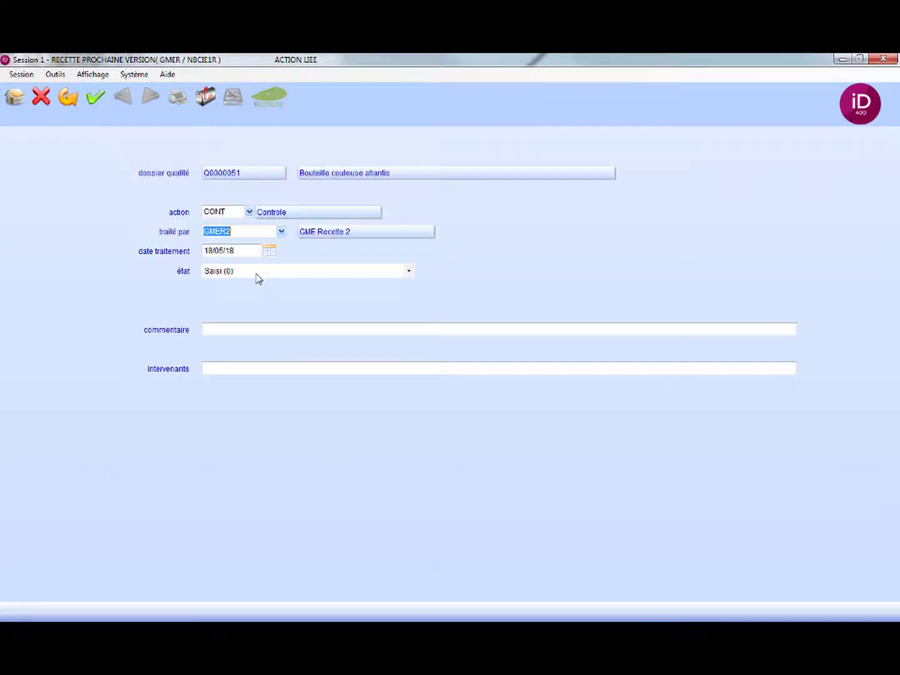
Choose the state Saisi (0) for the action and enter the comment "Controler les stocks restants des palettes atlantis"
left_click(223, 279)
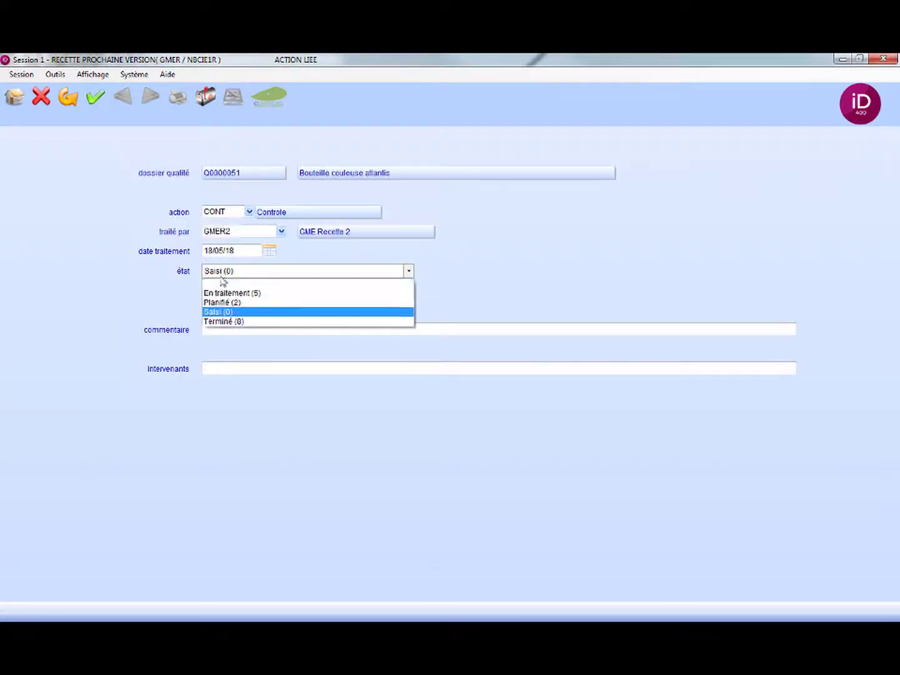
left_click(216, 312)
left_click(215, 325)
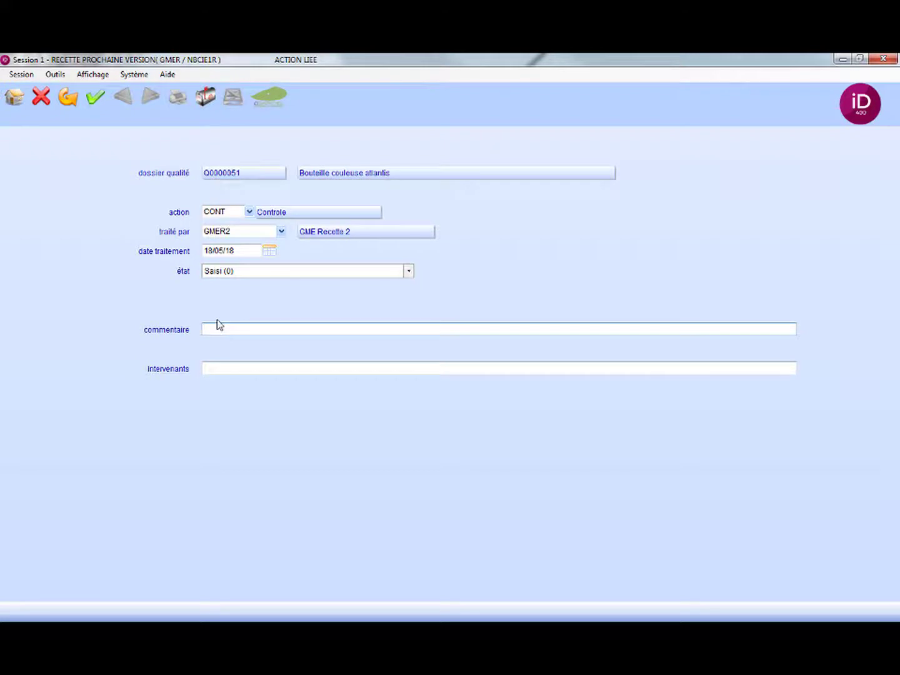
type("Contrôler les stocks restants des palettes atlantis")
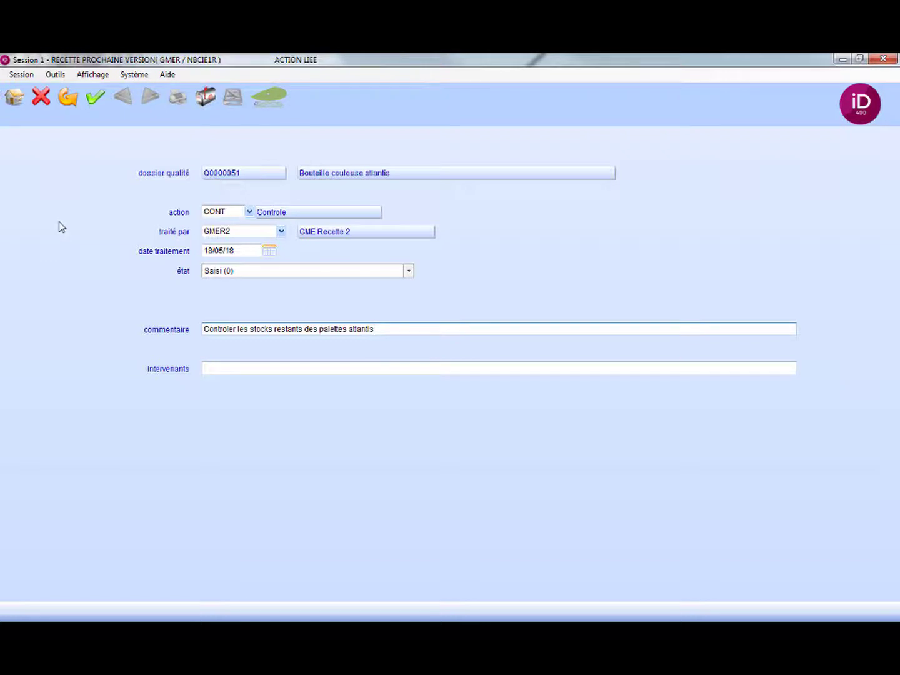
Save the linked control action with confirmation and change its state to Planifiée
left_click(94, 96)
left_click(355, 347)
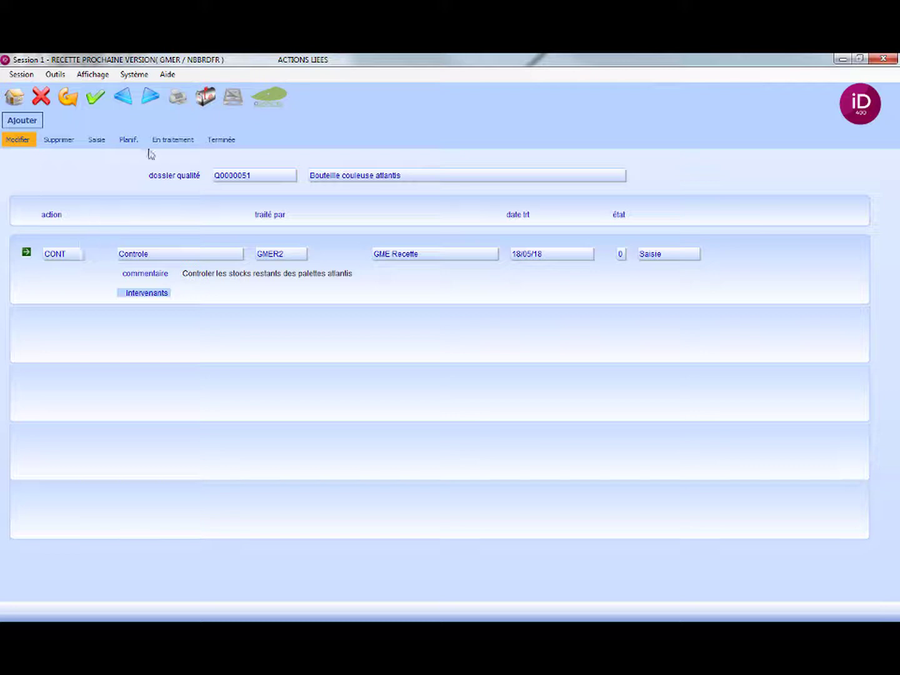
left_click(26, 252)
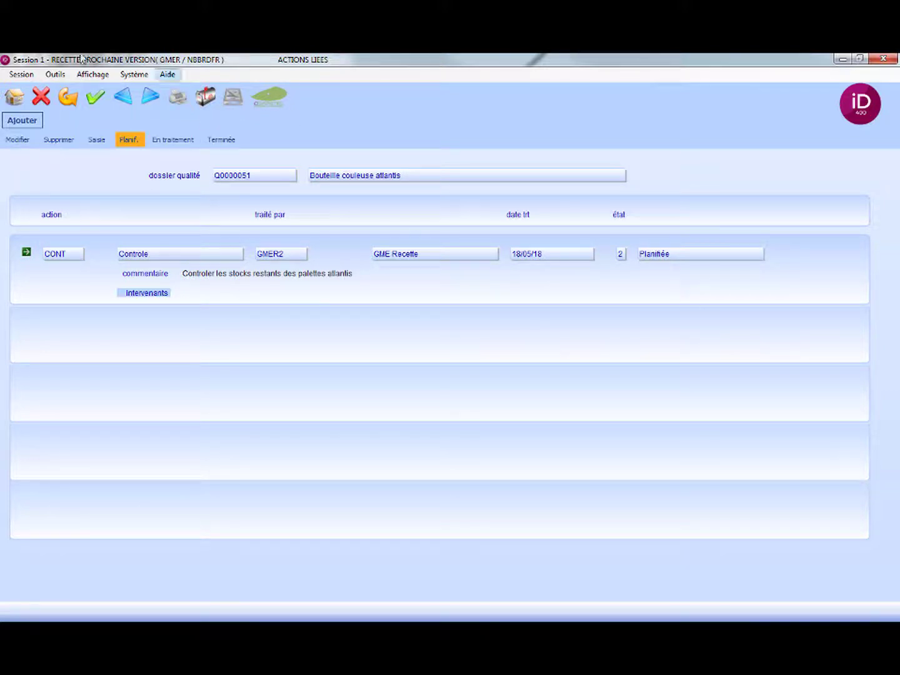
Leave the linked actions and view the quality file's linked rebillings and the order selection form, without adding a rebilling
left_click(41, 97)
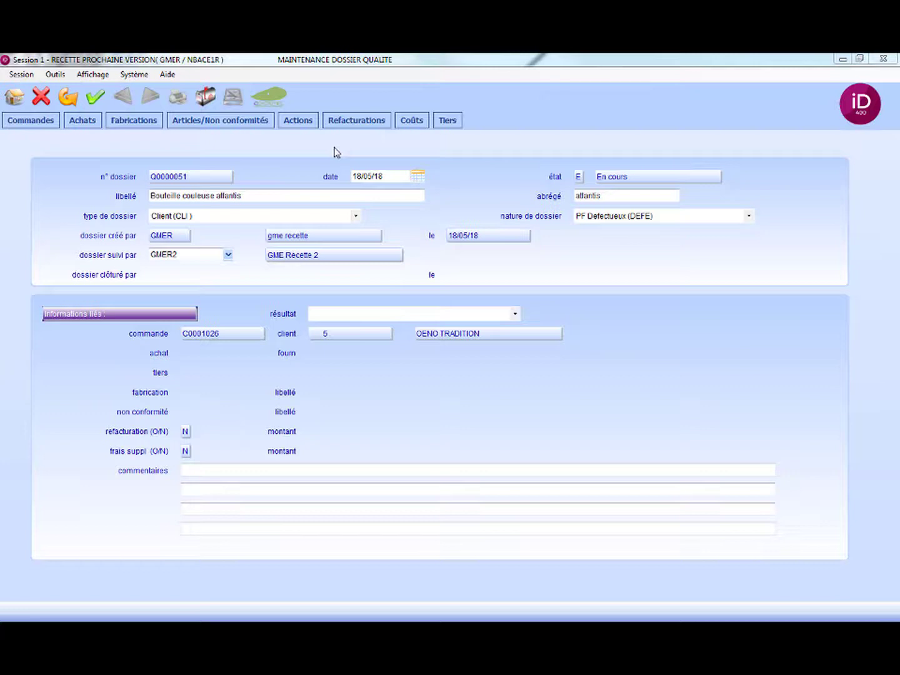
left_click(351, 126)
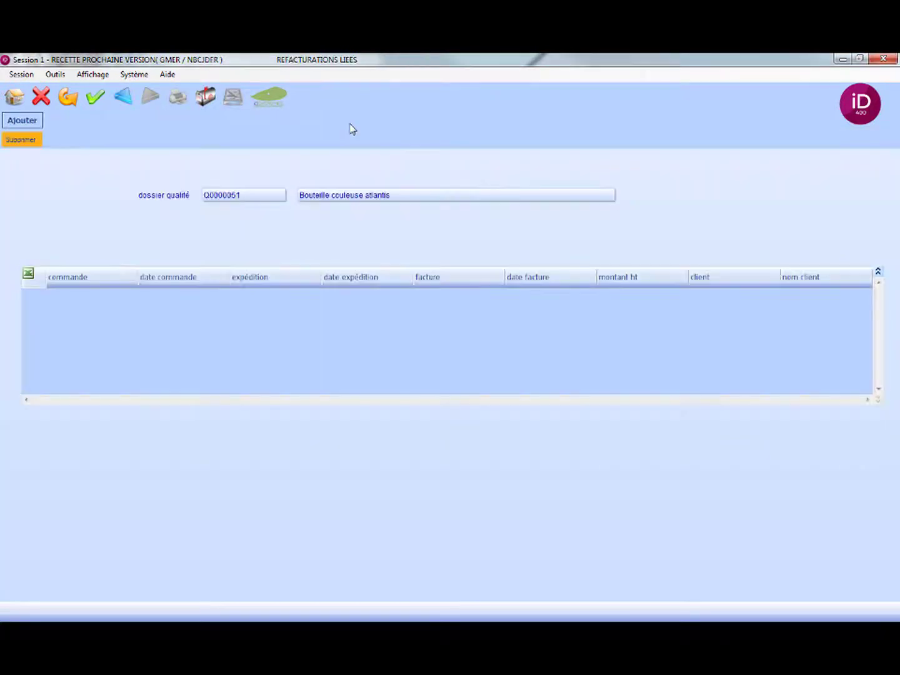
left_click(25, 120)
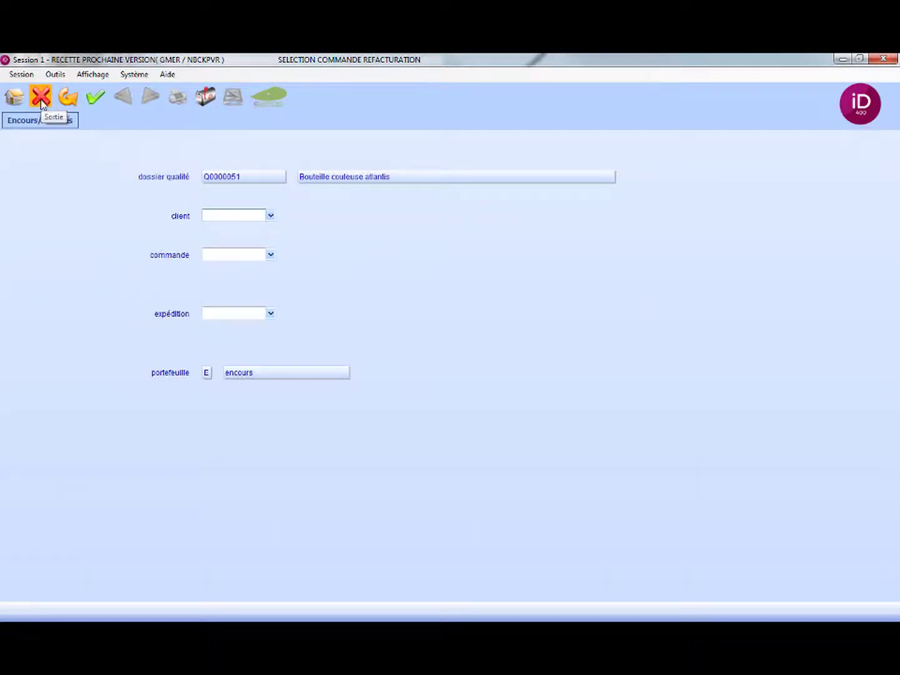
left_click(42, 100)
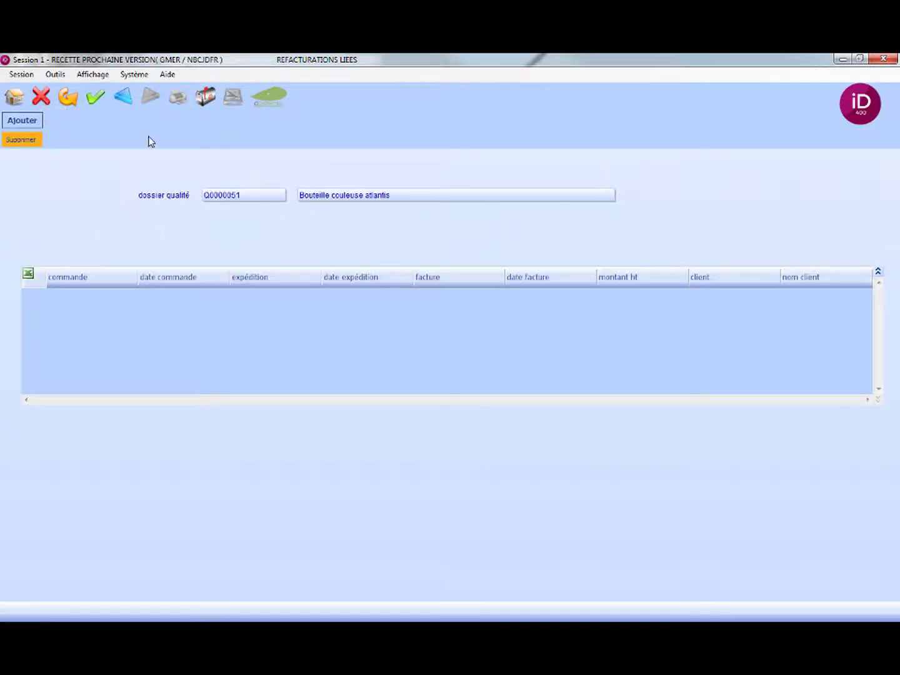
left_click(42, 97)
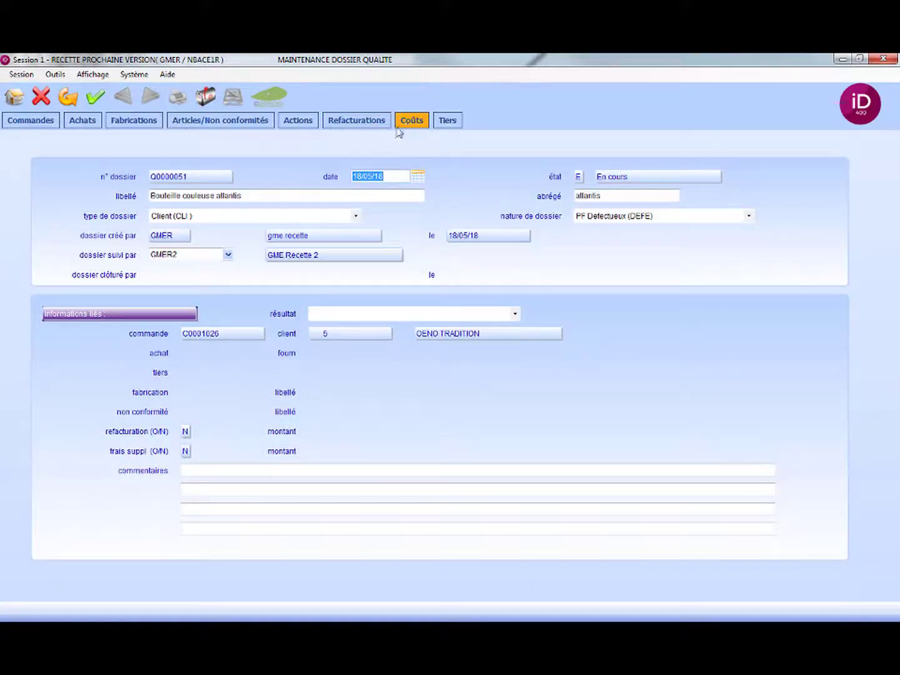
Add a linked cost "Tri des cartons restants et réparation" of 150 excluding tax, confirm it and return to the quality file
left_click(407, 128)
left_click(21, 120)
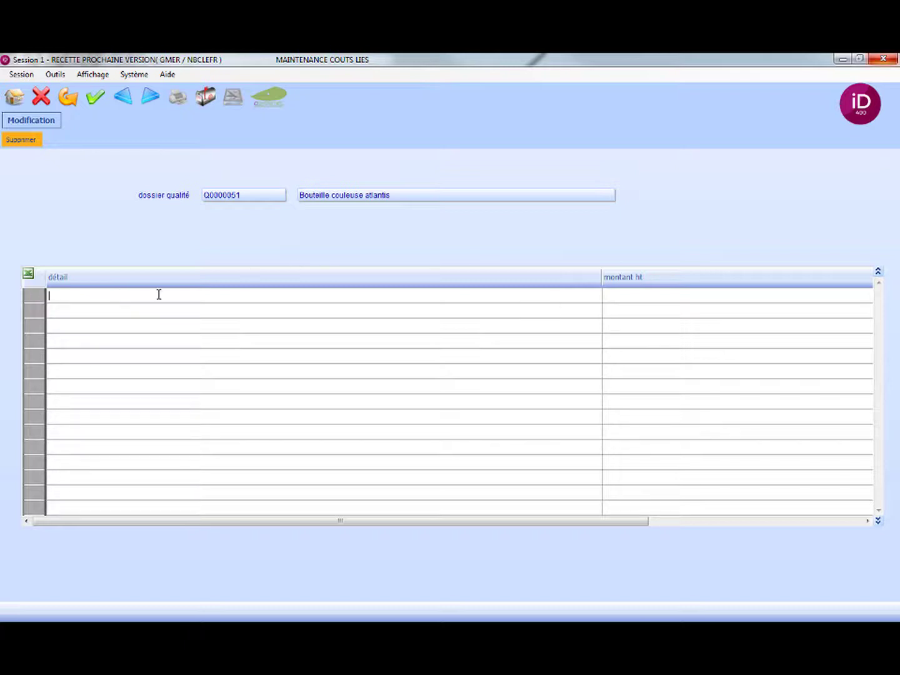
type("Tri des cartons restants et réparation")
left_click(717, 302)
type("150")
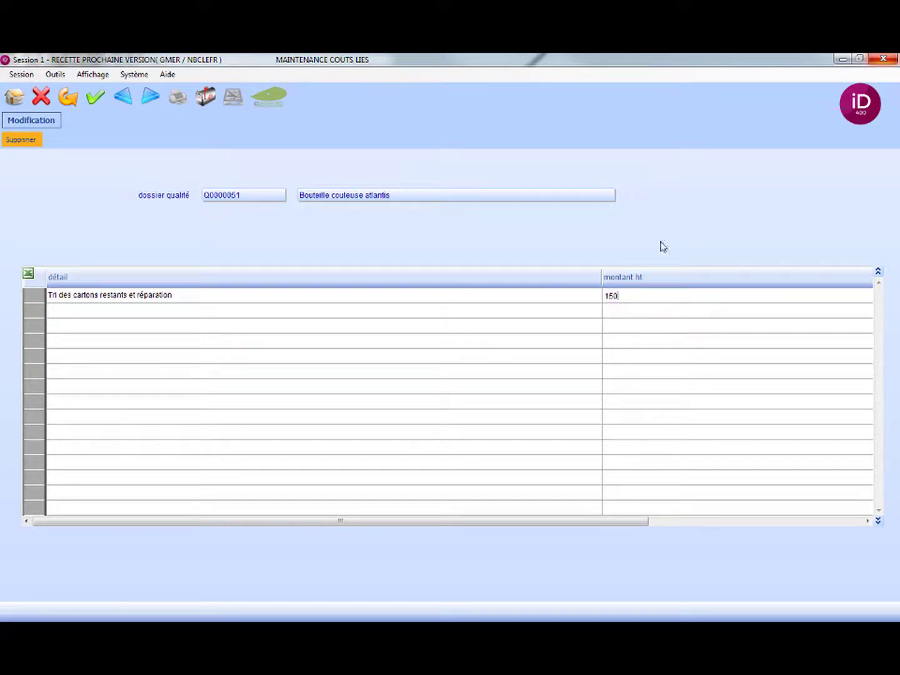
left_click(95, 97)
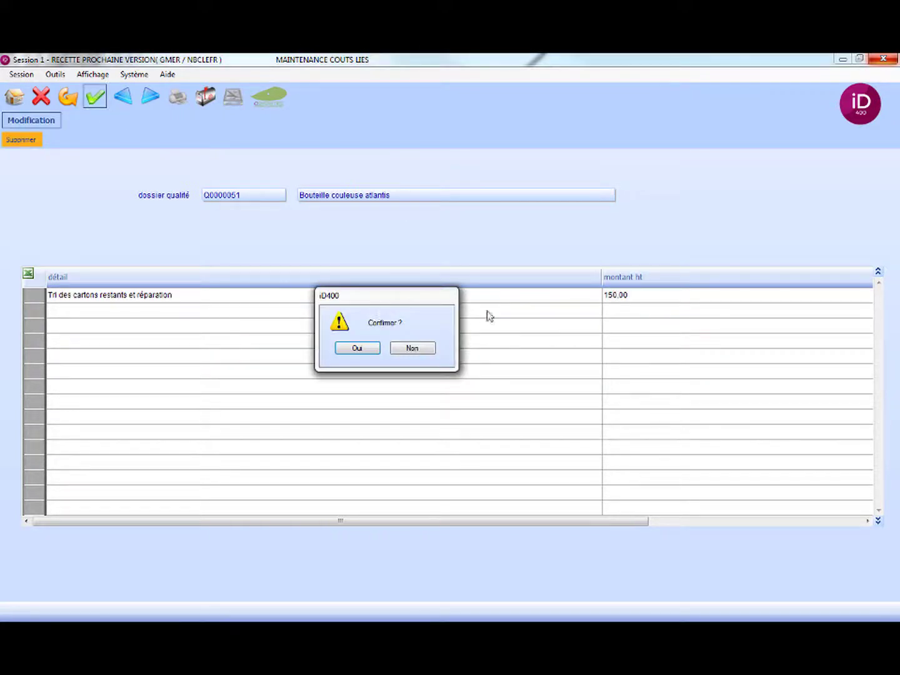
left_click(375, 351)
left_click(42, 97)
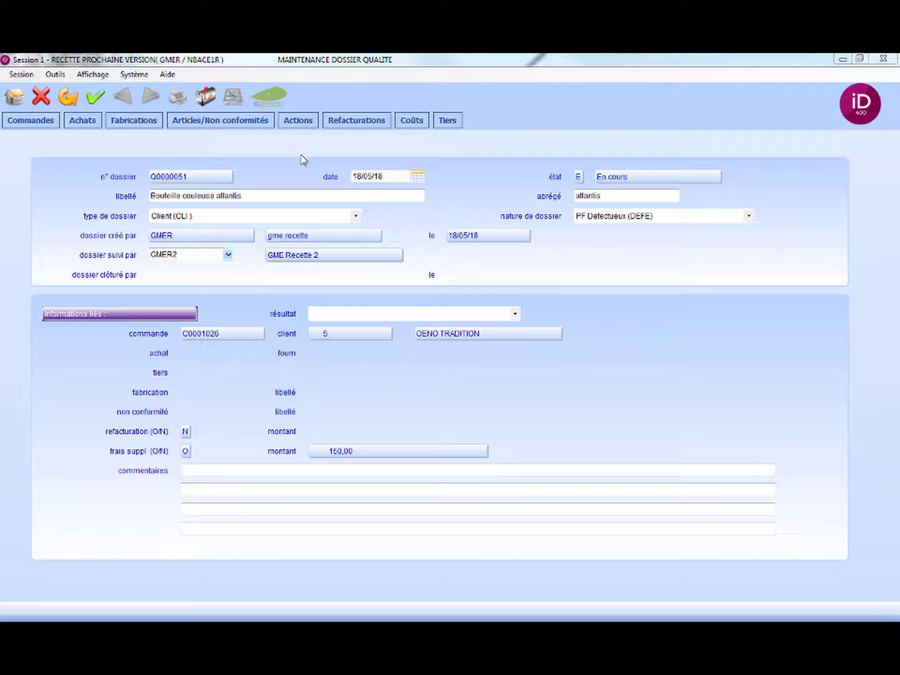
Exit the quality file and view the print options for "Bouteille couleuse atlantis" from the file list, without printing
left_click(42, 102)
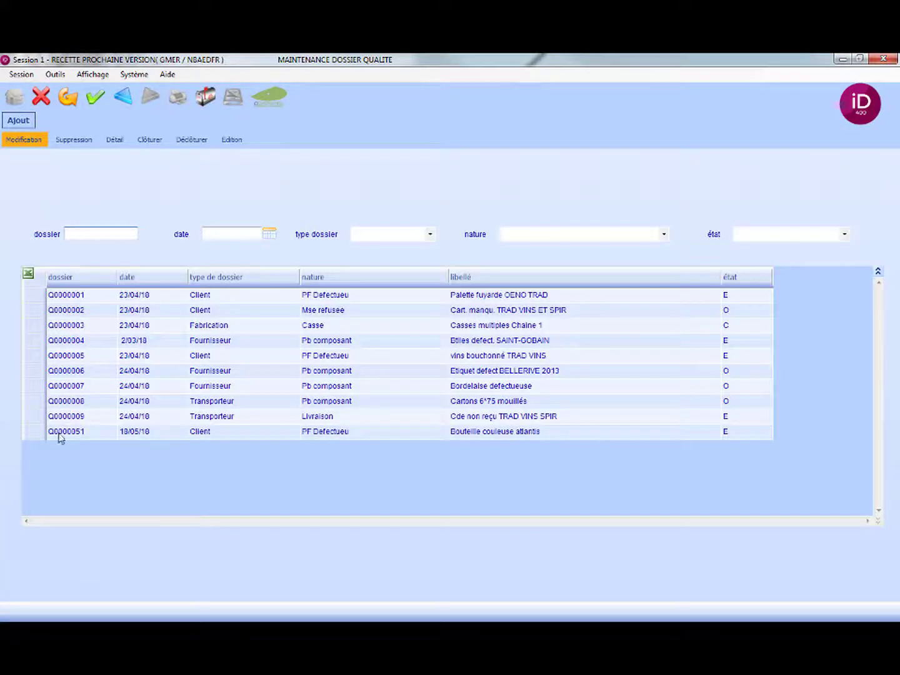
left_click(39, 432)
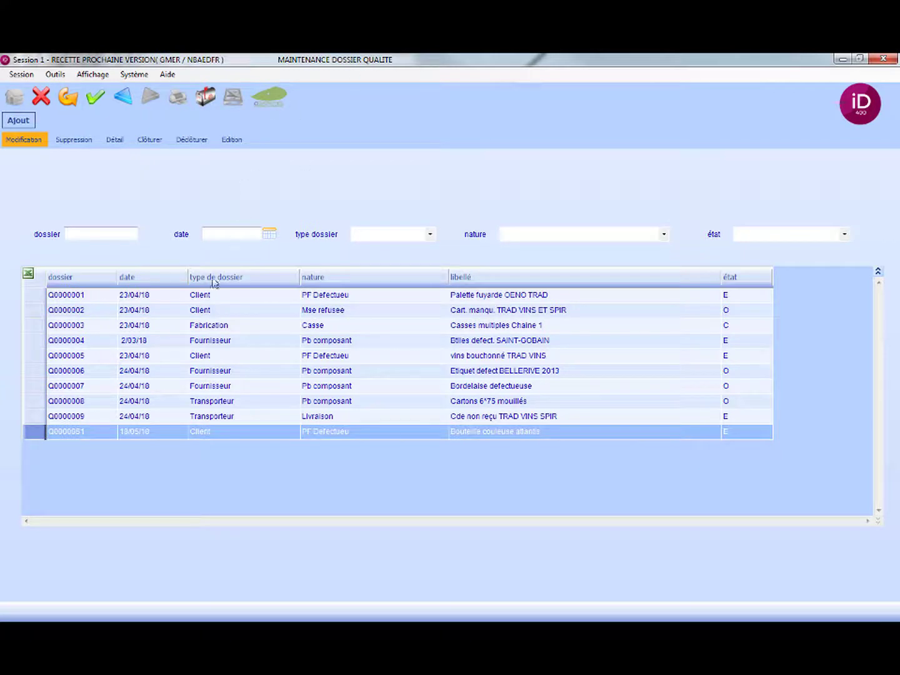
left_click(239, 138)
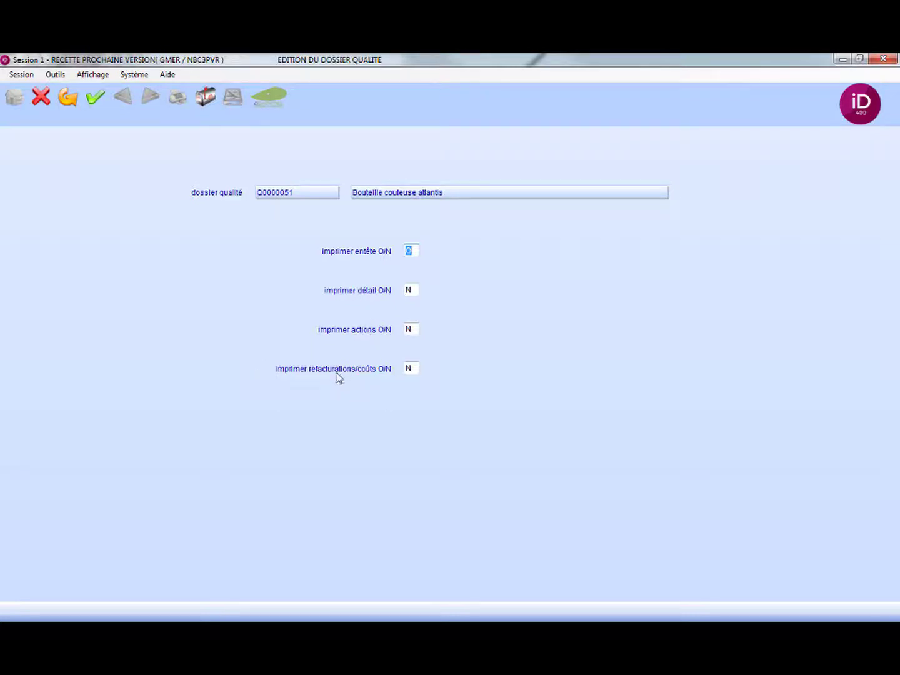
left_click(38, 94)
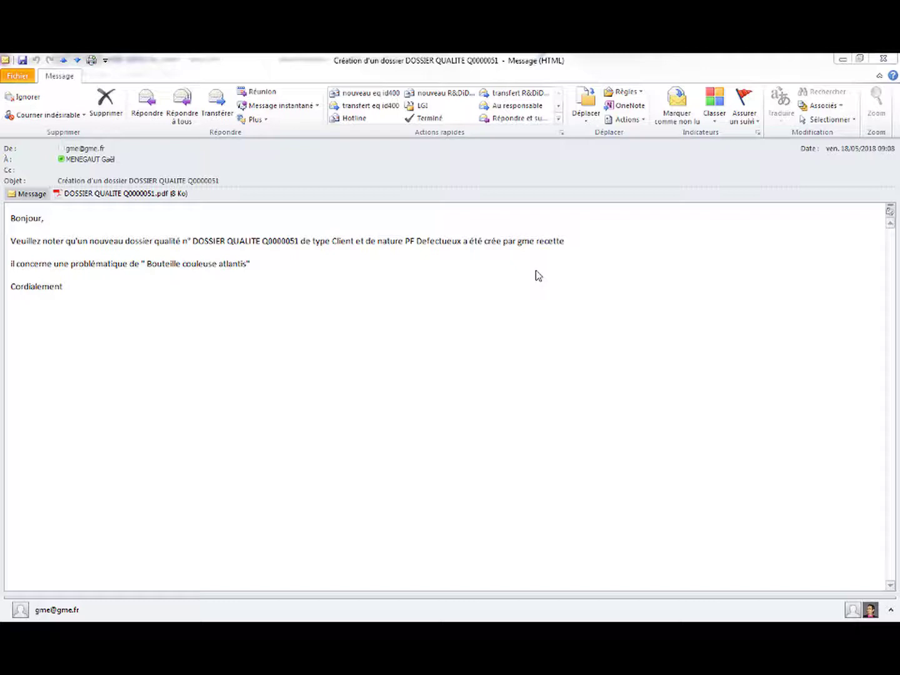
Read through the quality file PDF attached to the creation notification e-mail, close it and return to the quality file list
left_click(147, 198)
double_click(148, 200)
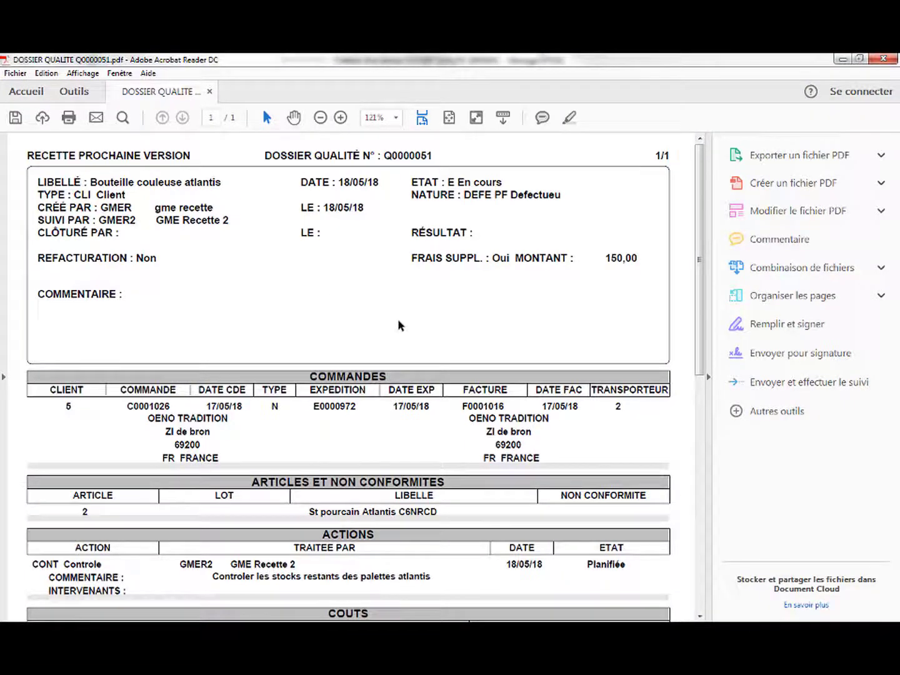
scroll(413, 337, "down", 3)
scroll(430, 359, "down", 2)
scroll(433, 368, "up", 5)
key("alt+F4")
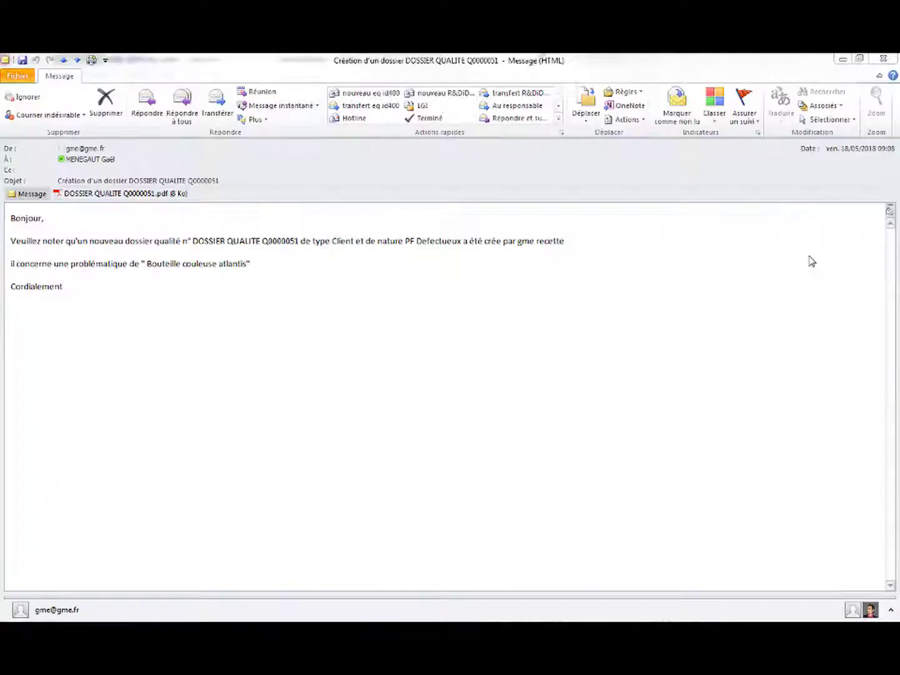
left_click(841, 60)
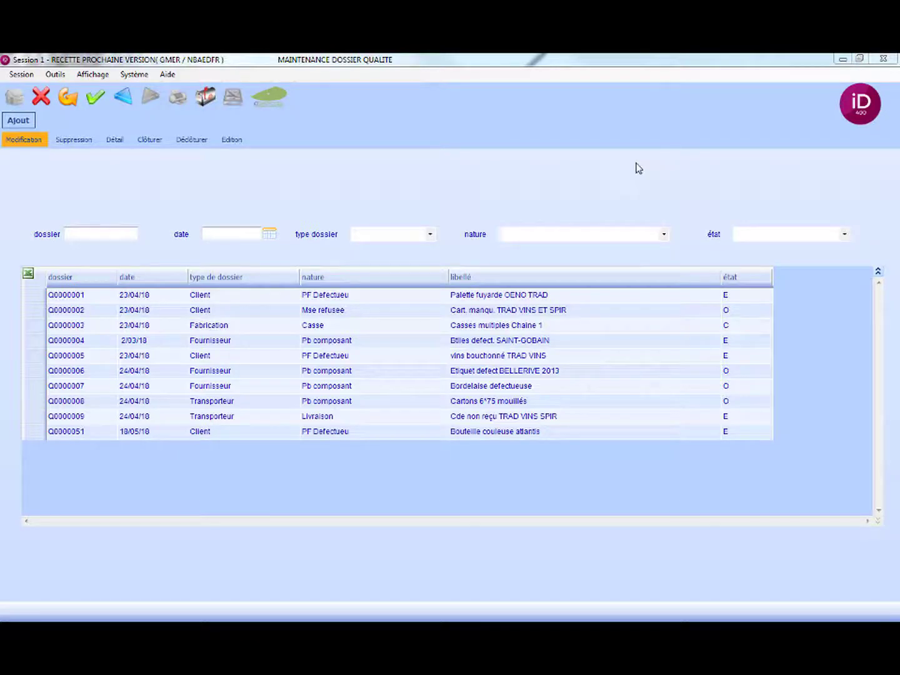